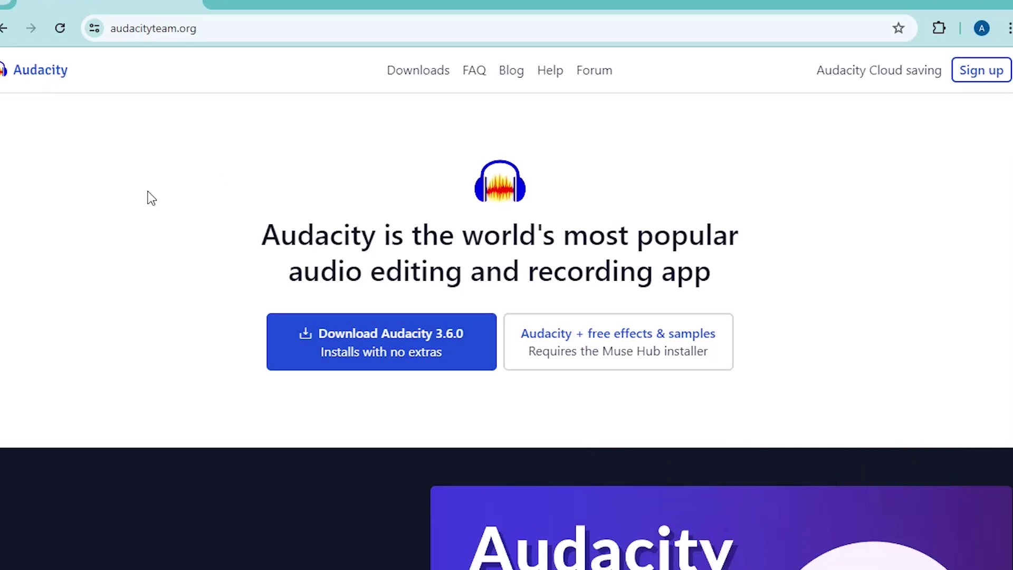
scroll(148, 191, down, 1)
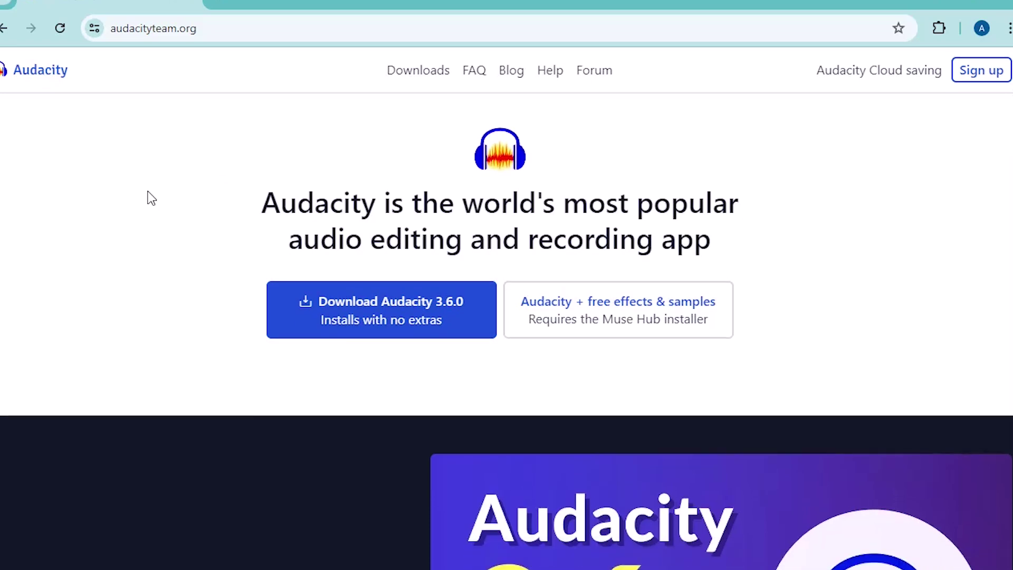
scroll(148, 192, down, 2)
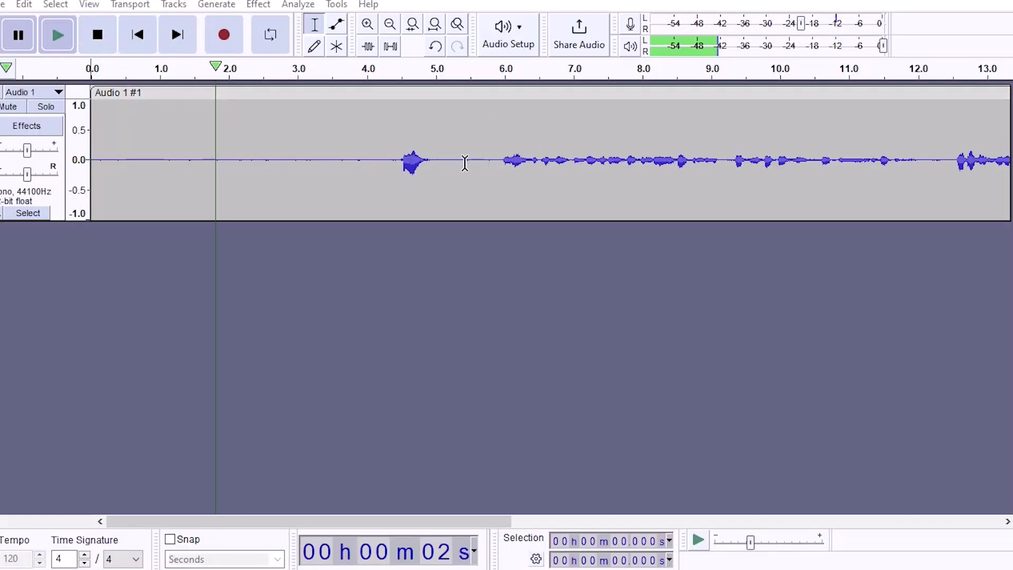
click(368, 326)
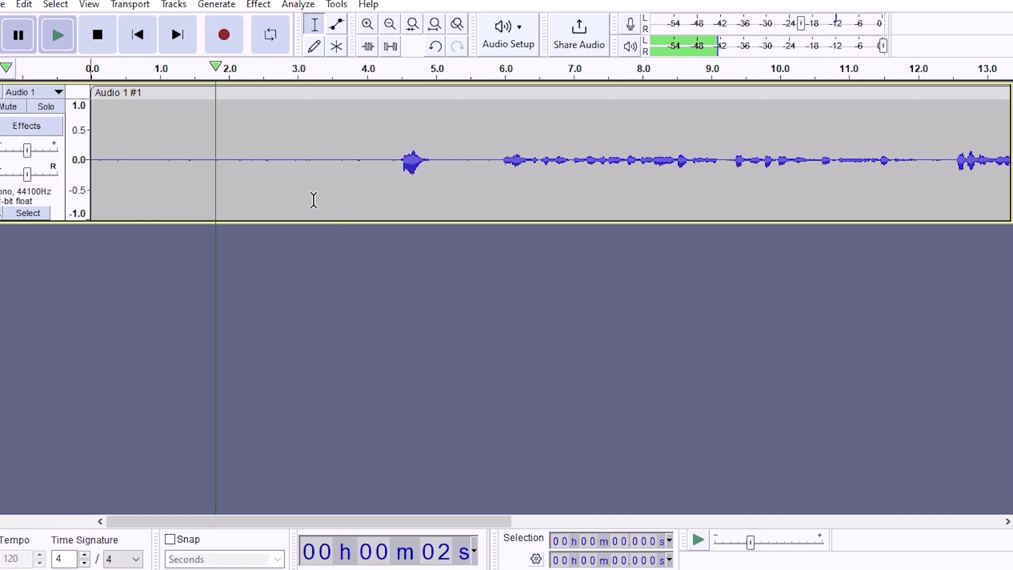
click(3, 6)
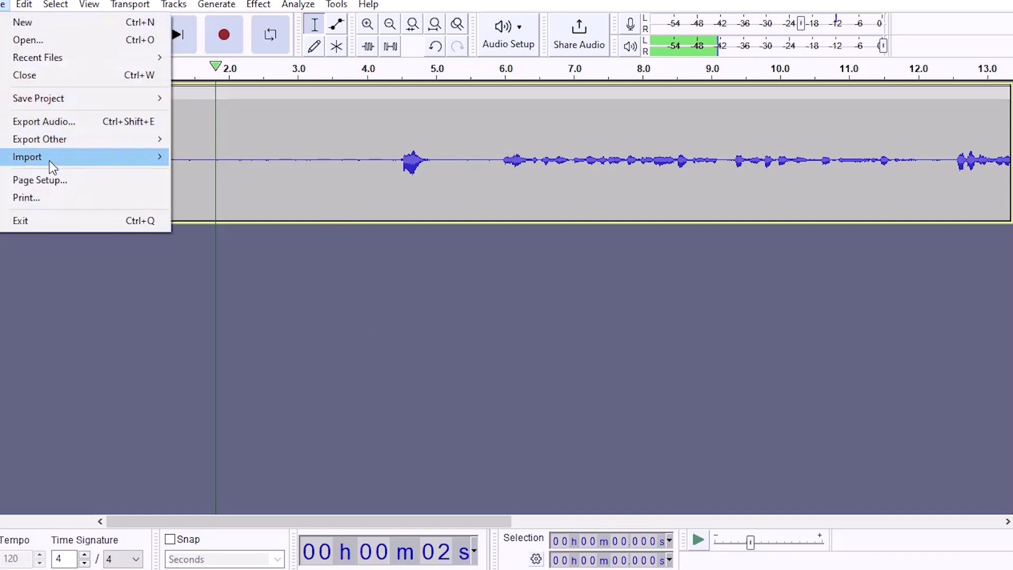
mouse_move(53, 163)
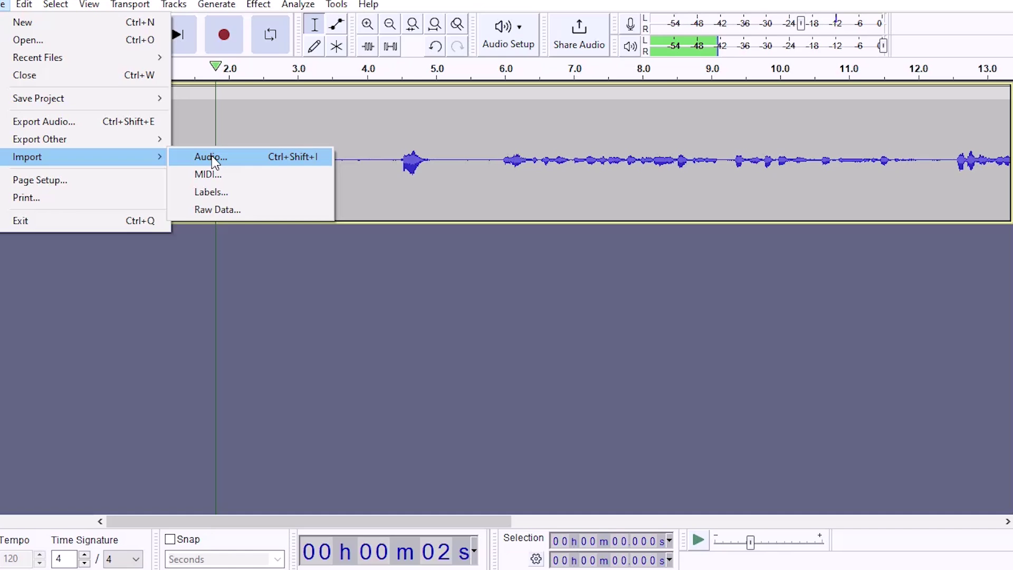
click(311, 300)
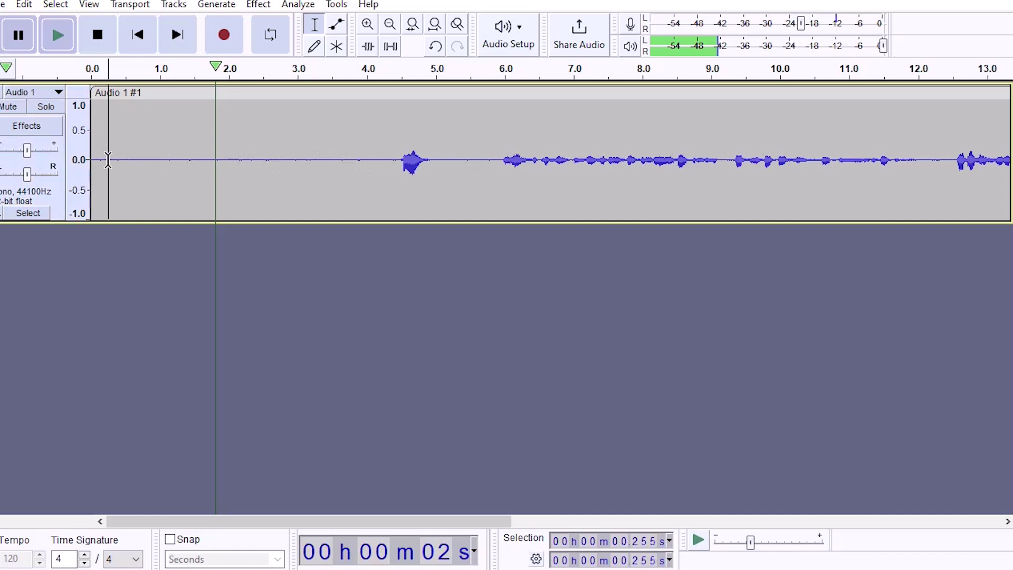
Capture a noise profile for Noise Reduction from the silent opening of the track, about 0.26 to 4.08 s.
drag(108, 161, 371, 161)
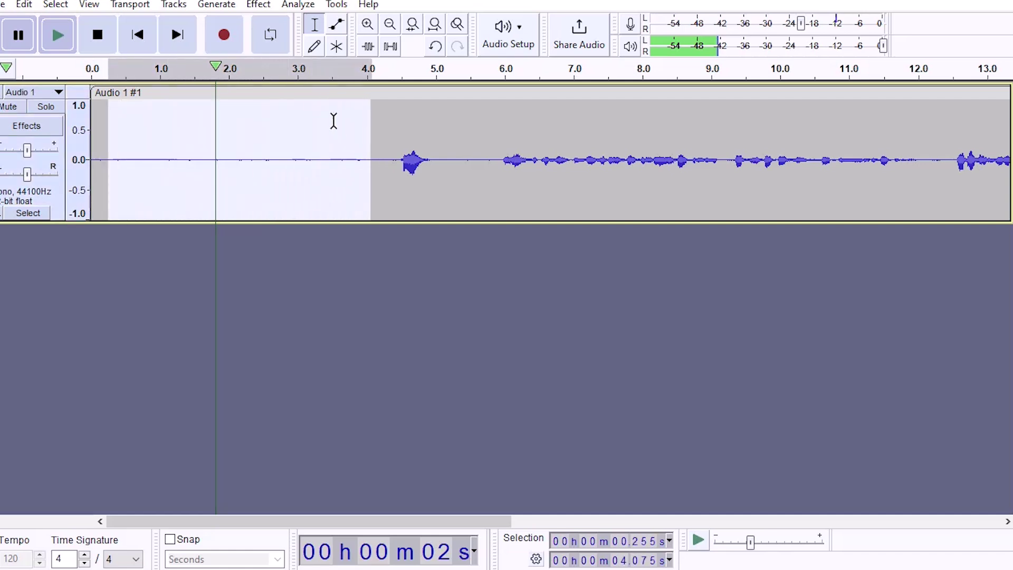
click(259, 4)
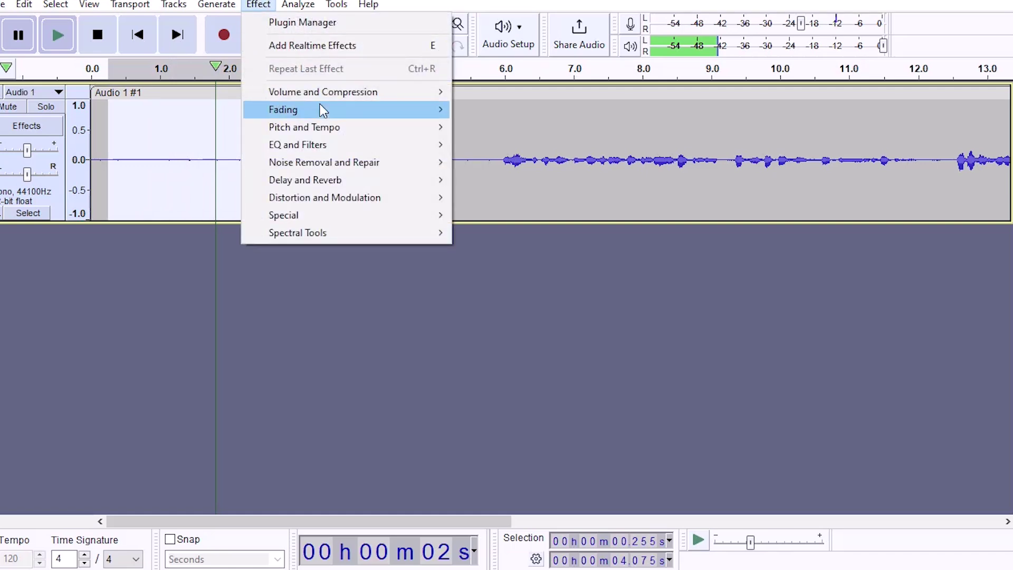
mouse_move(328, 131)
mouse_move(344, 163)
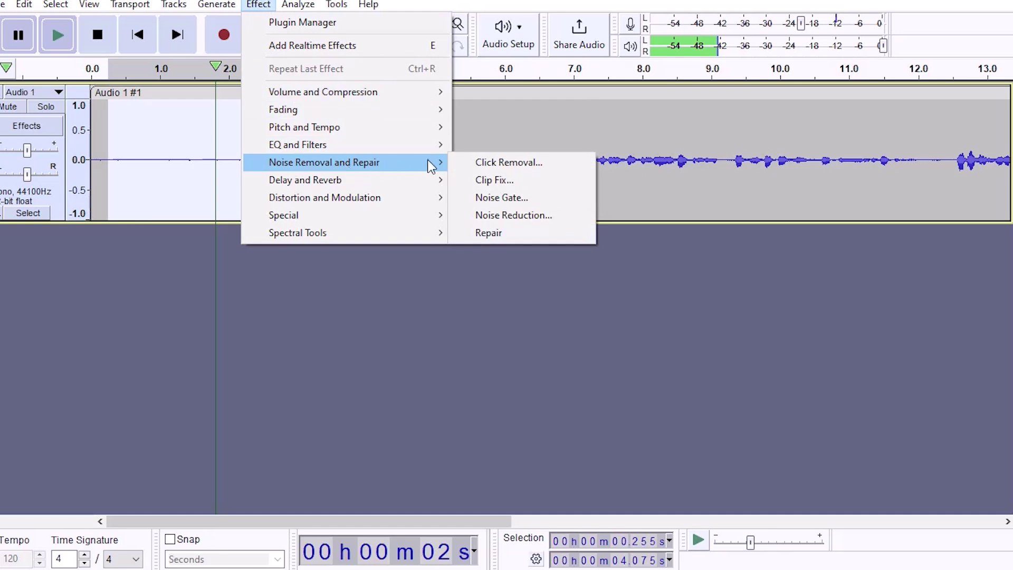
click(509, 215)
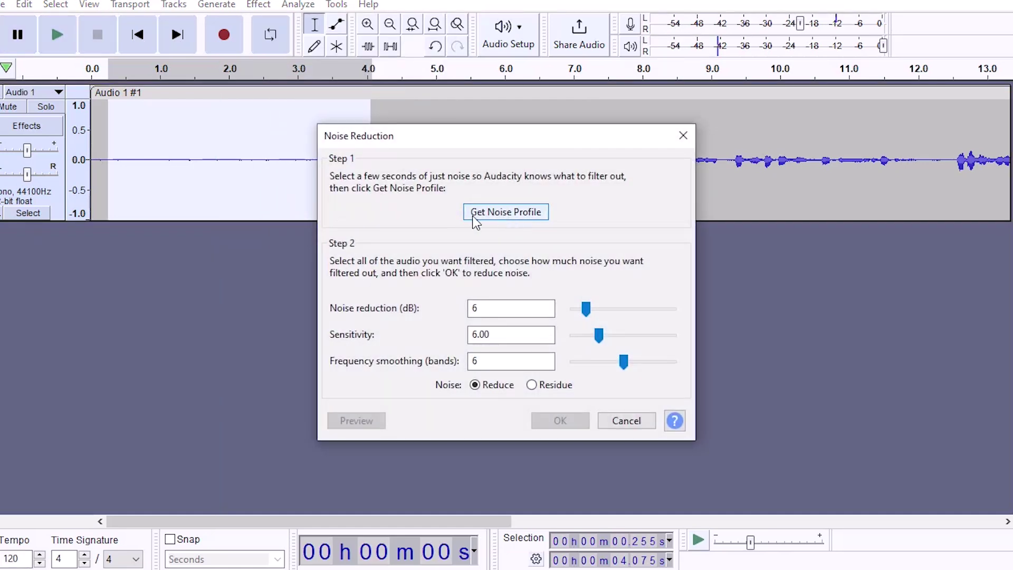
click(504, 214)
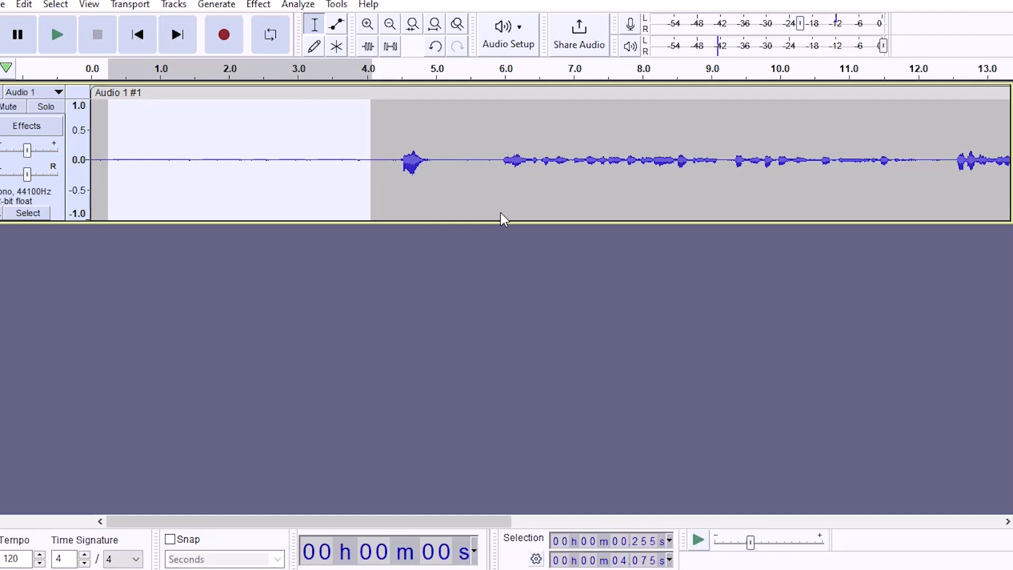
Apply Noise Reduction to the entire track with the captured profile and play back the result.
click(318, 159)
key(ctrl+a)
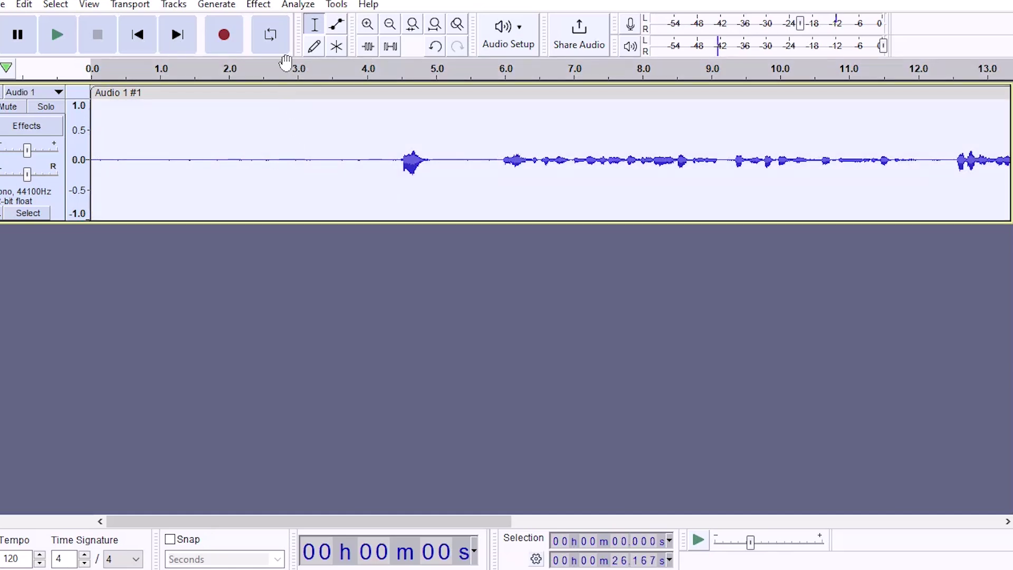
click(262, 6)
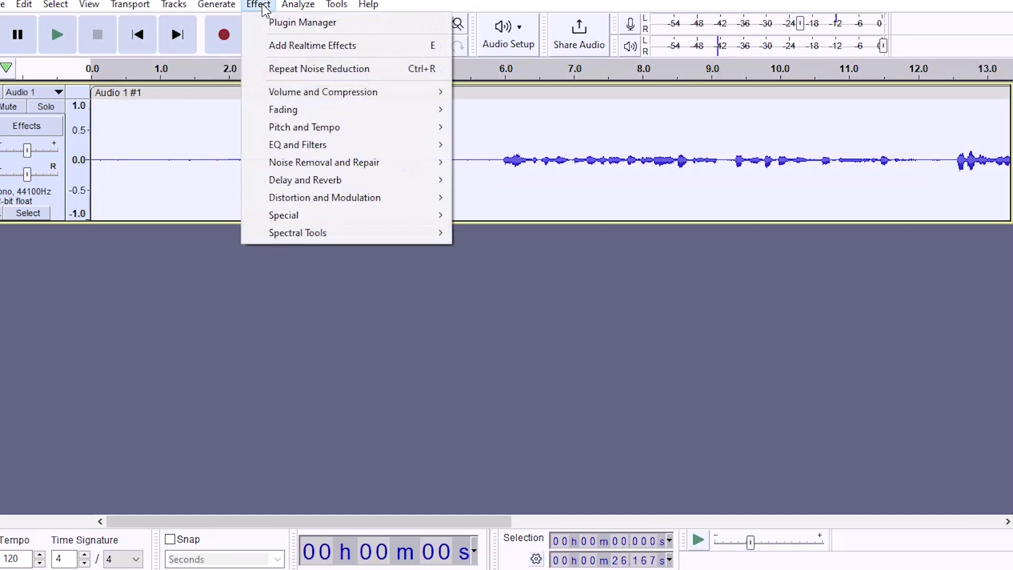
click(320, 70)
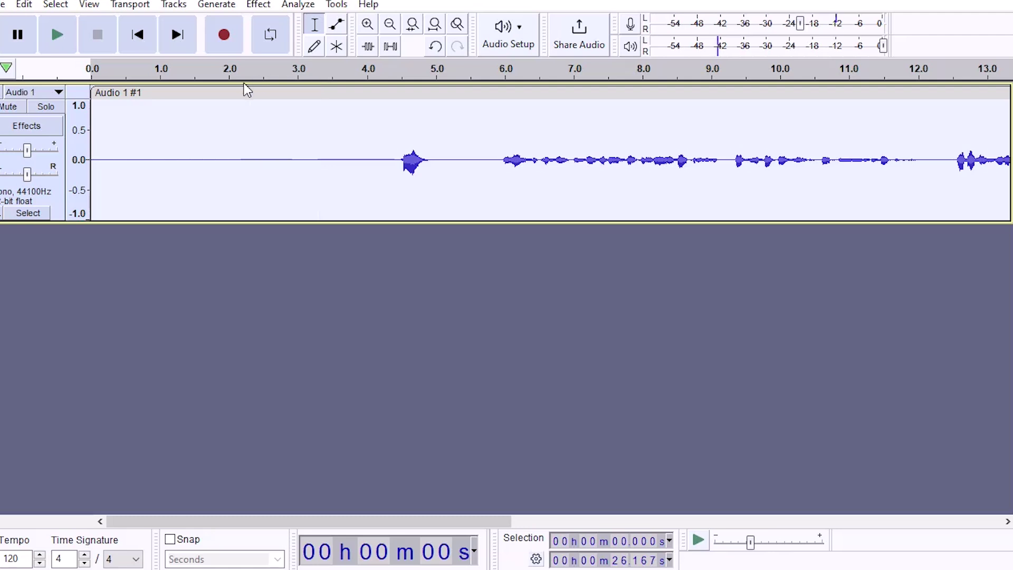
click(58, 37)
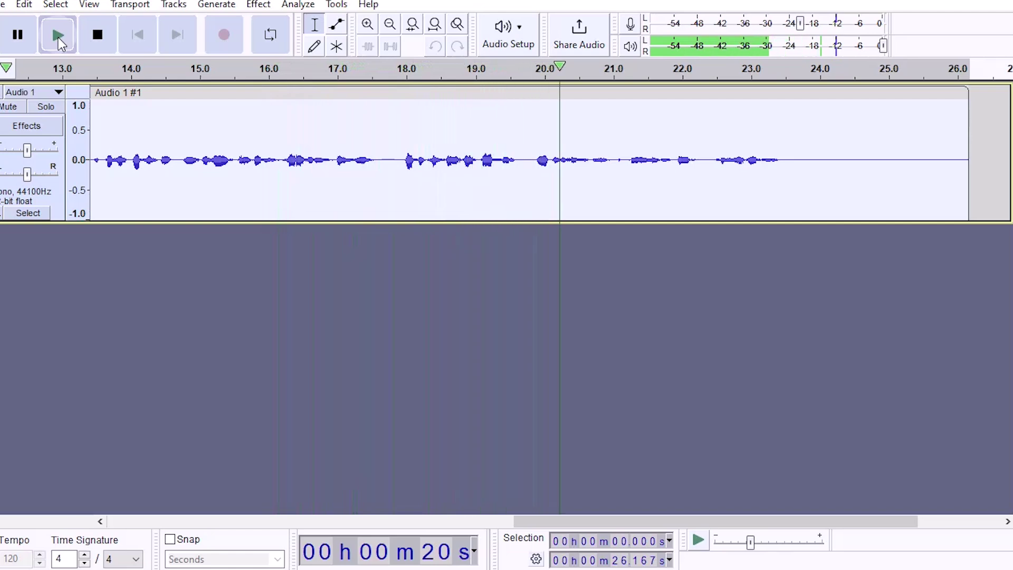
click(21, 38)
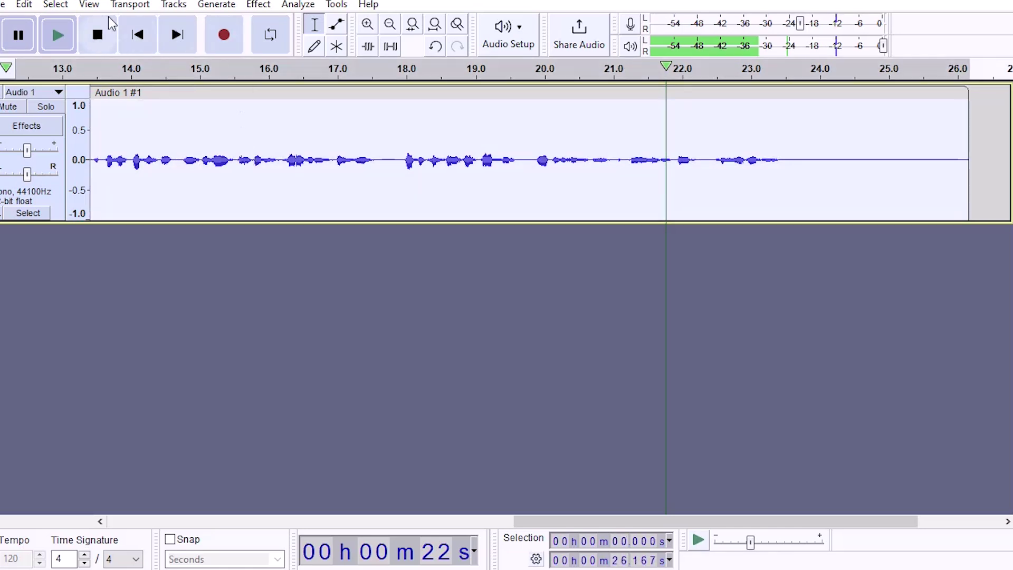
Apply the Filter Curve EQ effect with the Bass Boost factory preset to the whole track.
click(258, 4)
mouse_move(333, 148)
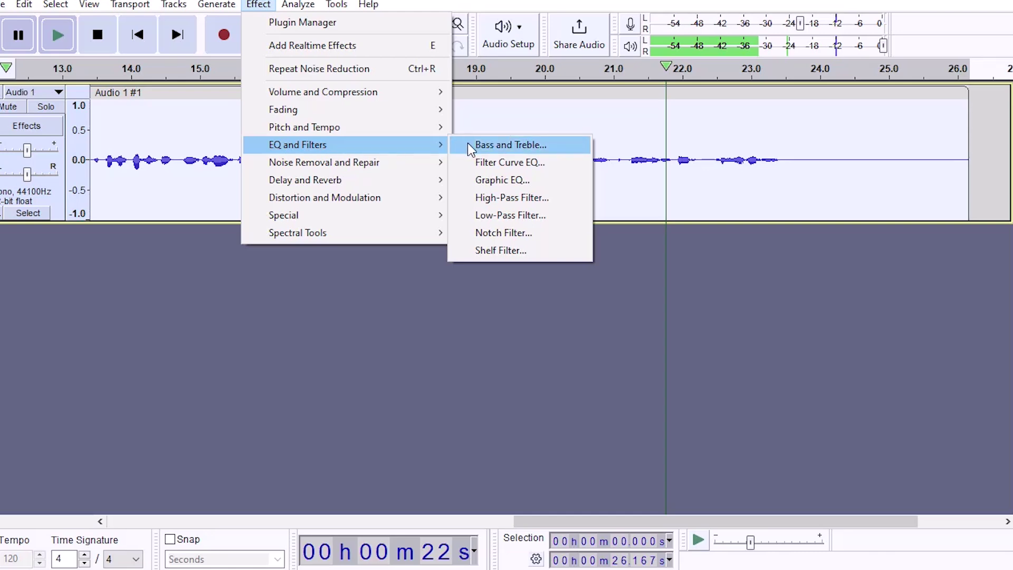
click(487, 167)
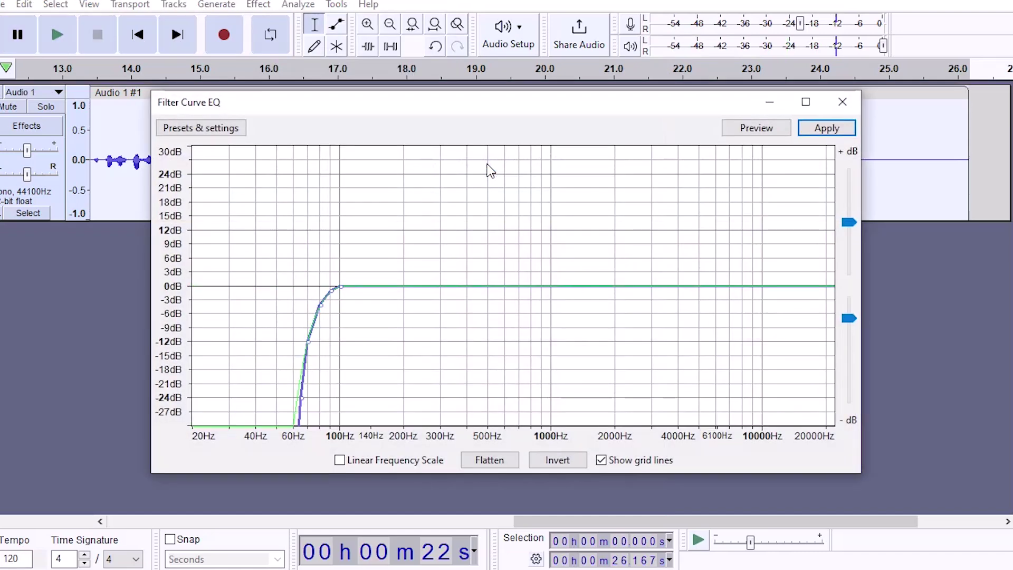
click(207, 130)
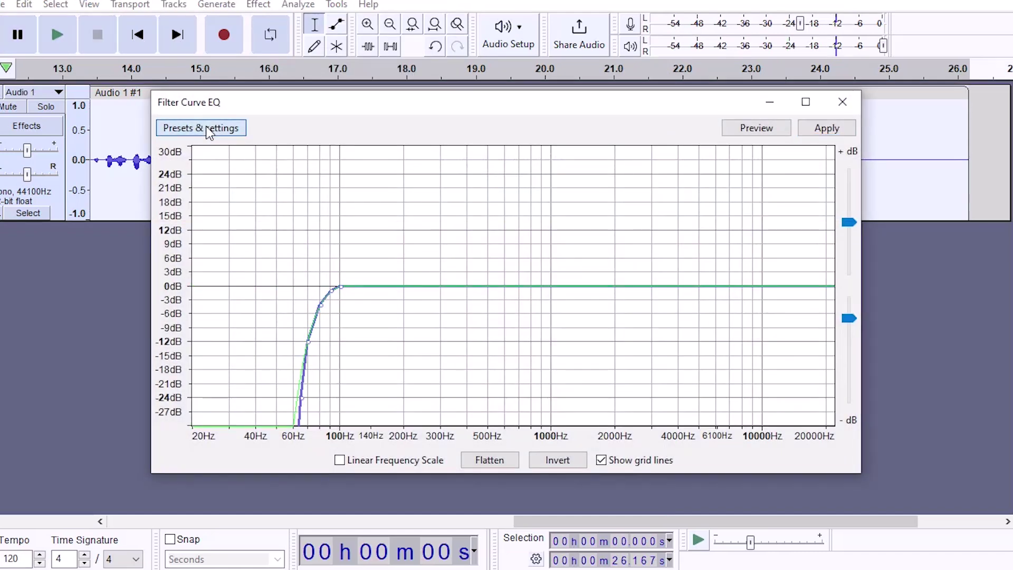
mouse_move(245, 206)
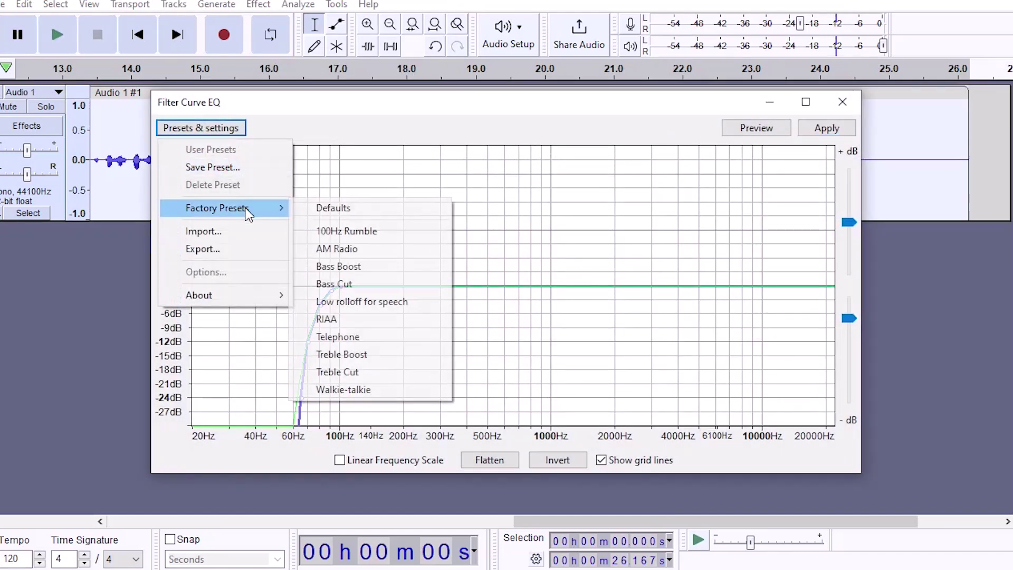
click(342, 270)
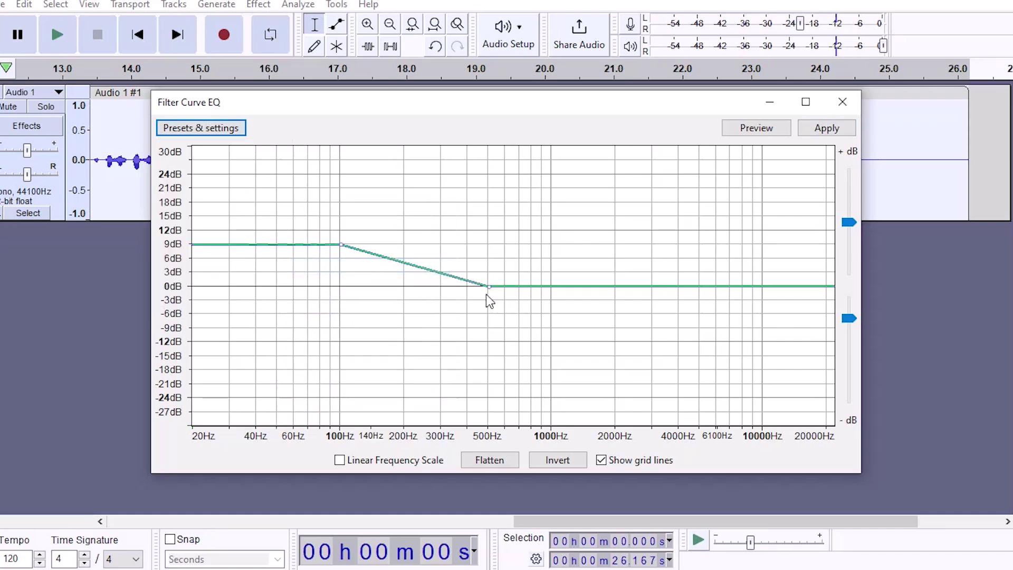
click(819, 131)
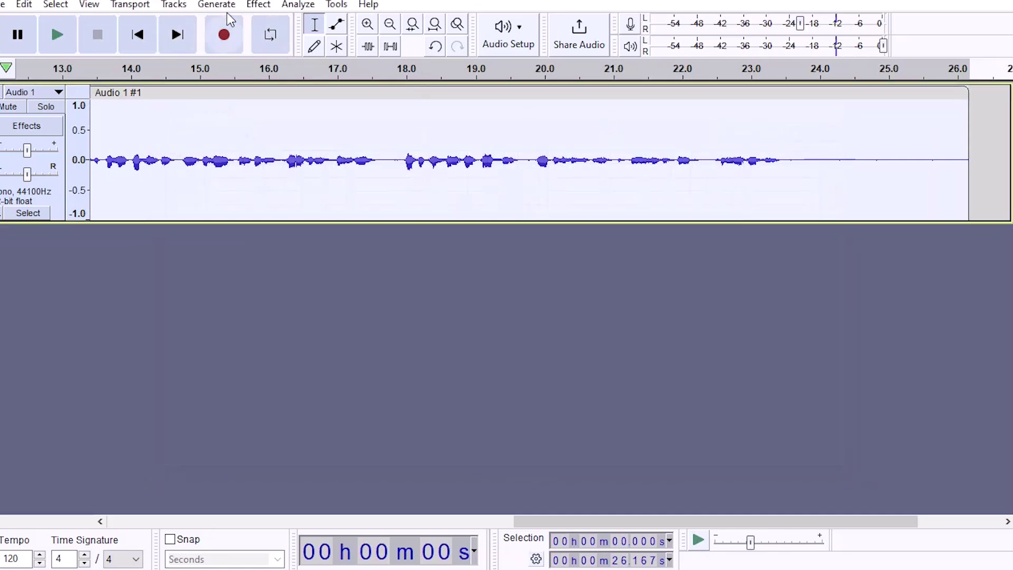
Apply the Filter Curve EQ effect with the Treble Boost factory preset to the whole track.
click(263, 10)
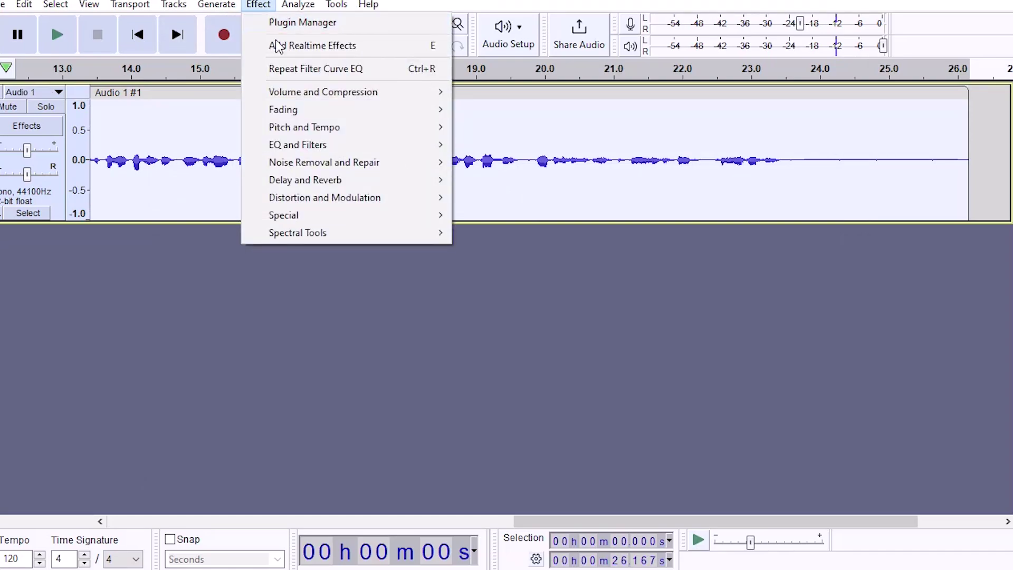
mouse_move(379, 151)
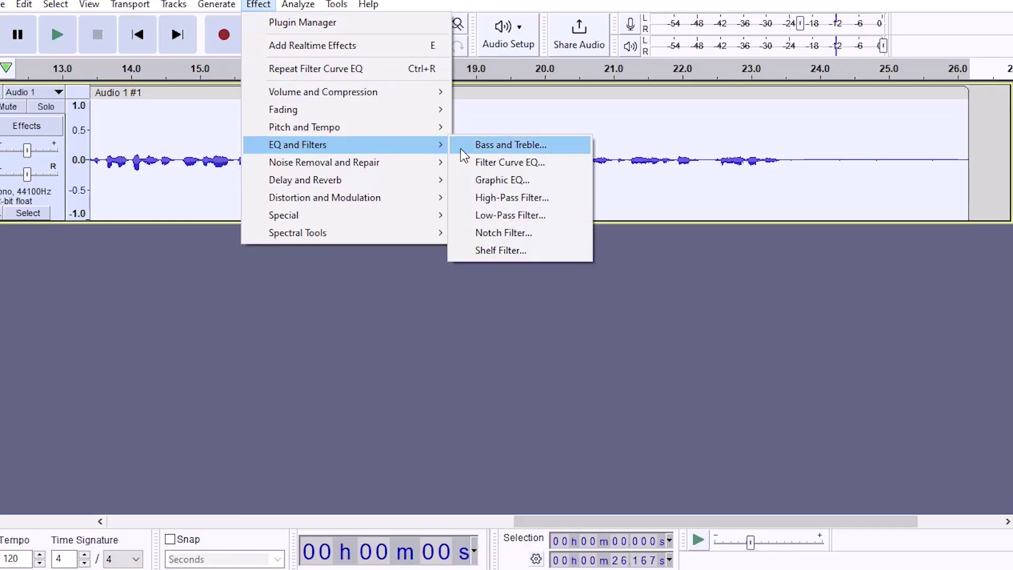
click(493, 163)
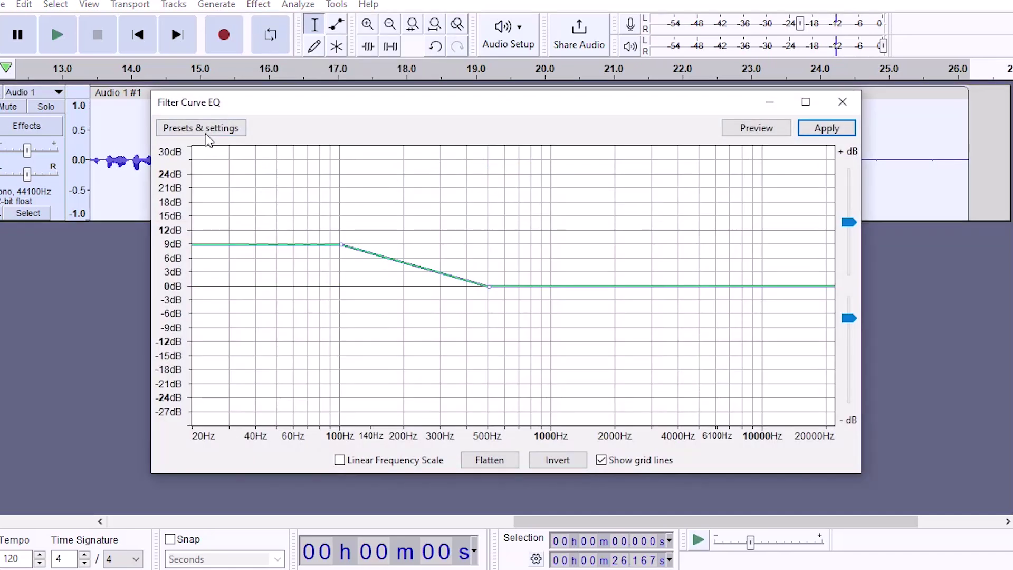
click(205, 134)
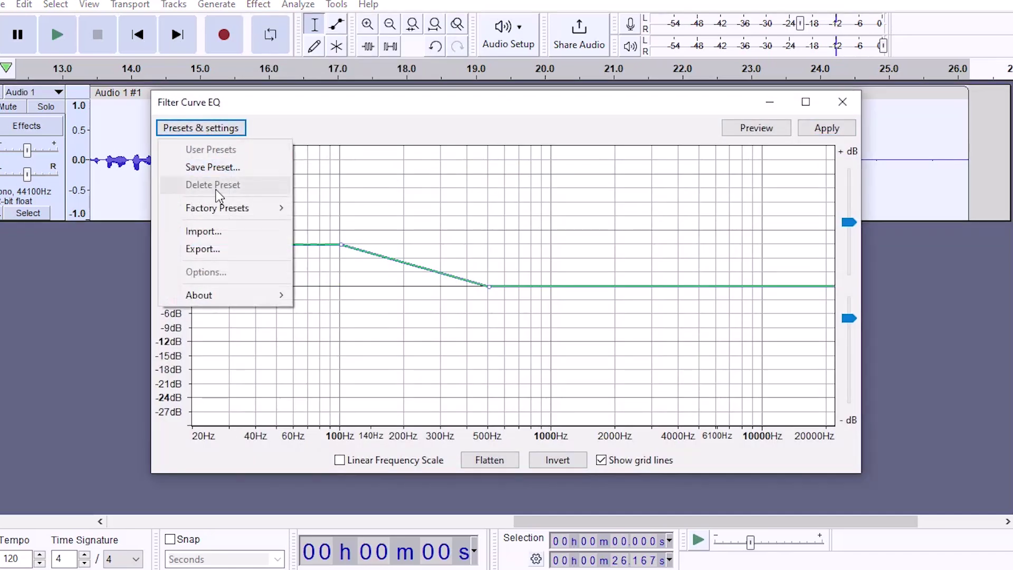
mouse_move(220, 210)
click(348, 354)
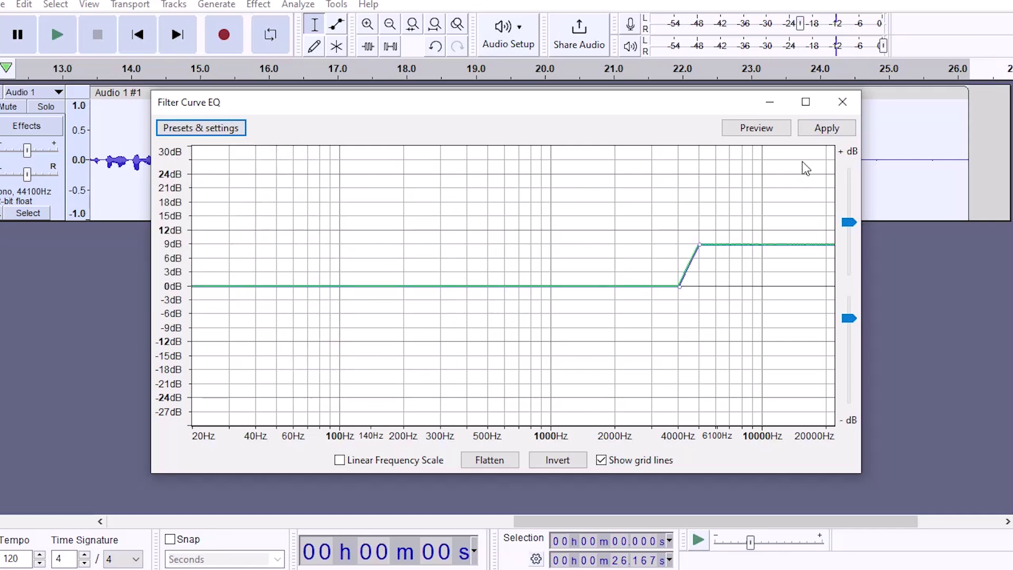
click(826, 136)
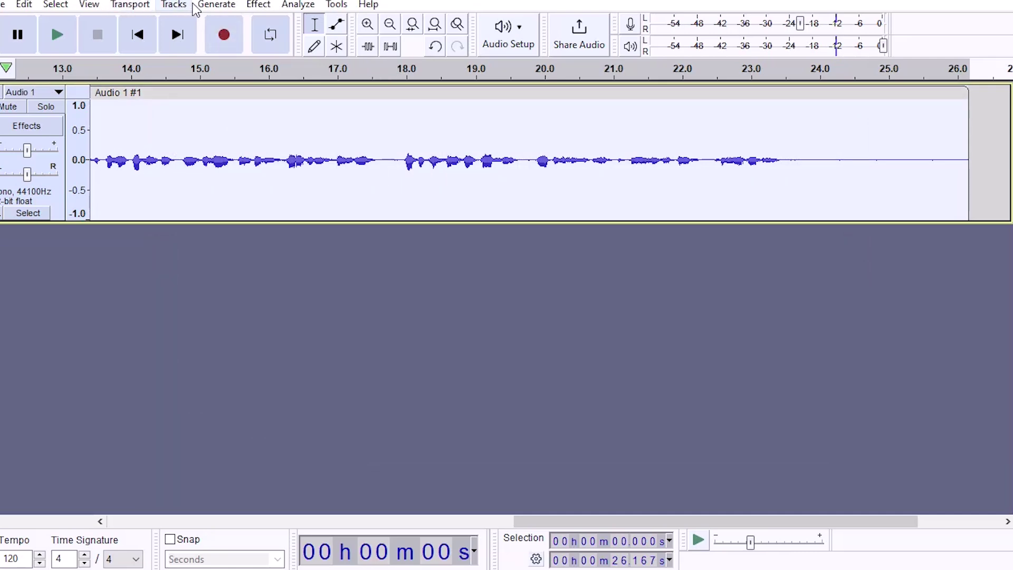
Apply Filter Curve EQ with the Low rolloff for speech factory preset and play the track from about 20.3 s.
click(264, 6)
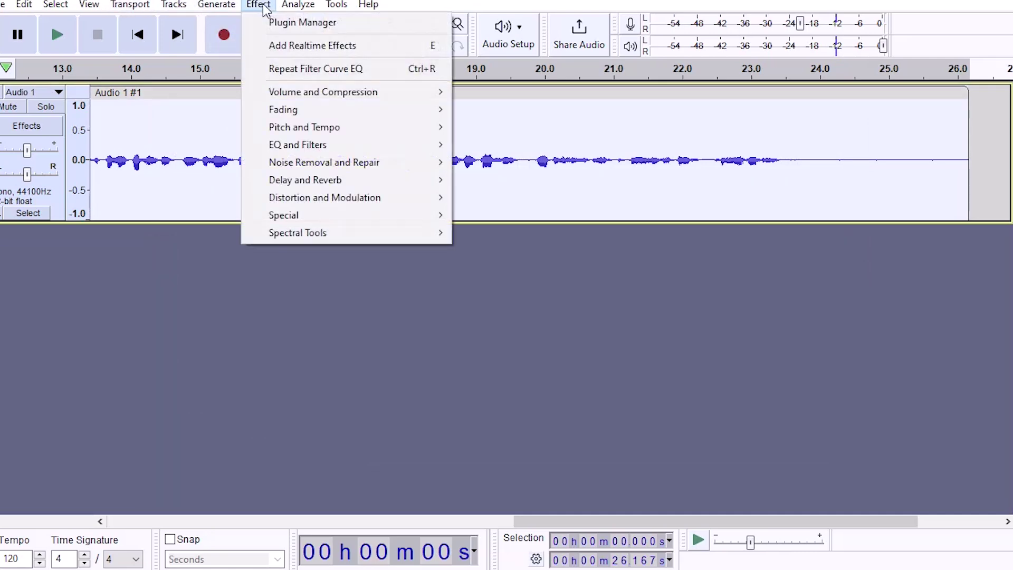
mouse_move(336, 143)
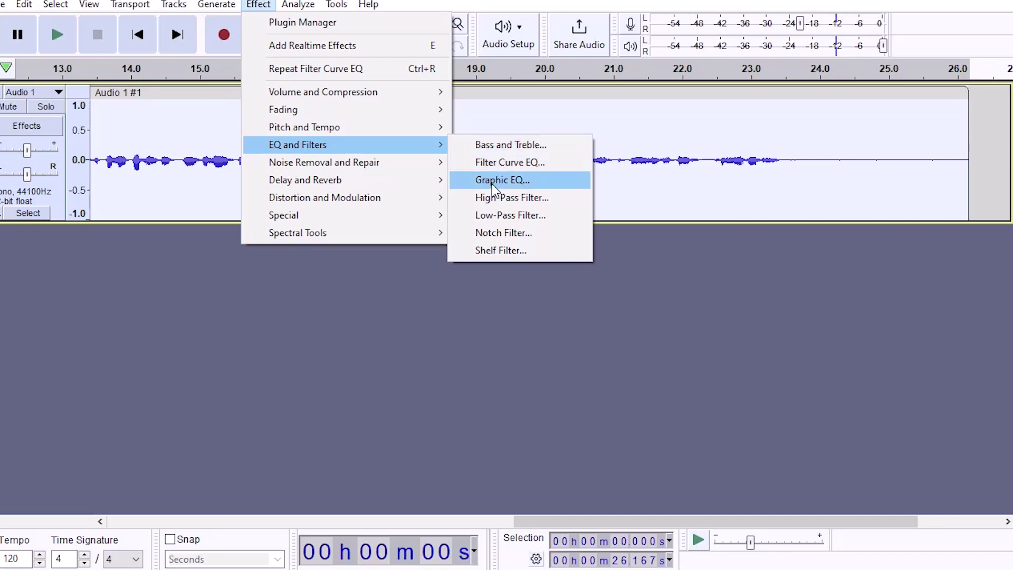
click(518, 164)
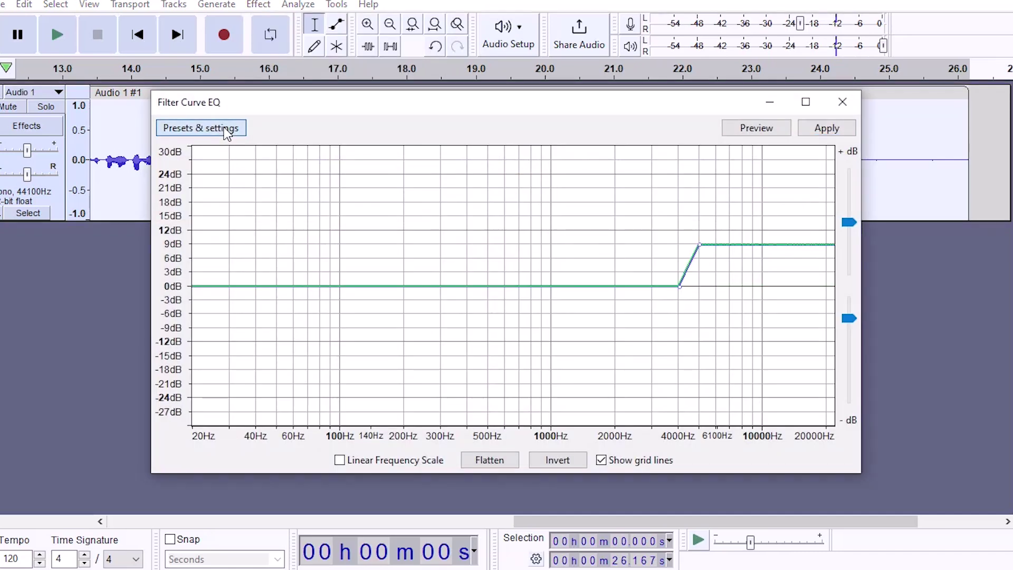
click(227, 132)
mouse_move(236, 216)
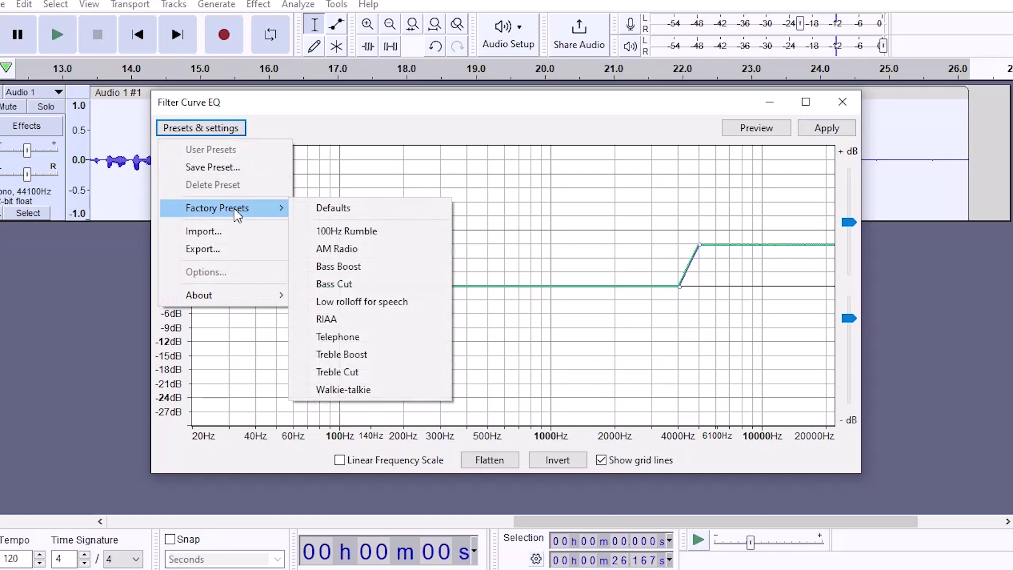
click(362, 305)
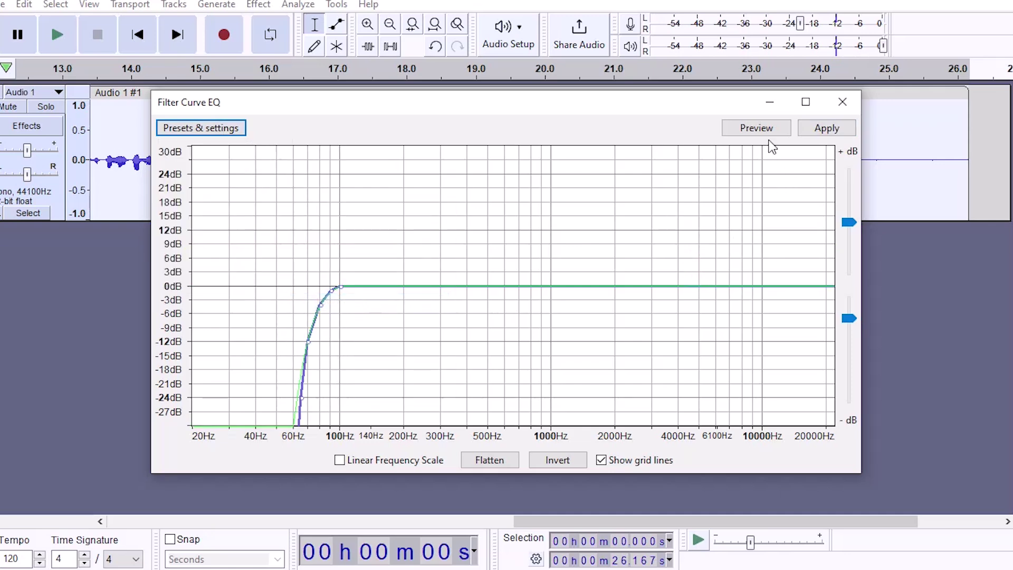
click(821, 132)
click(563, 106)
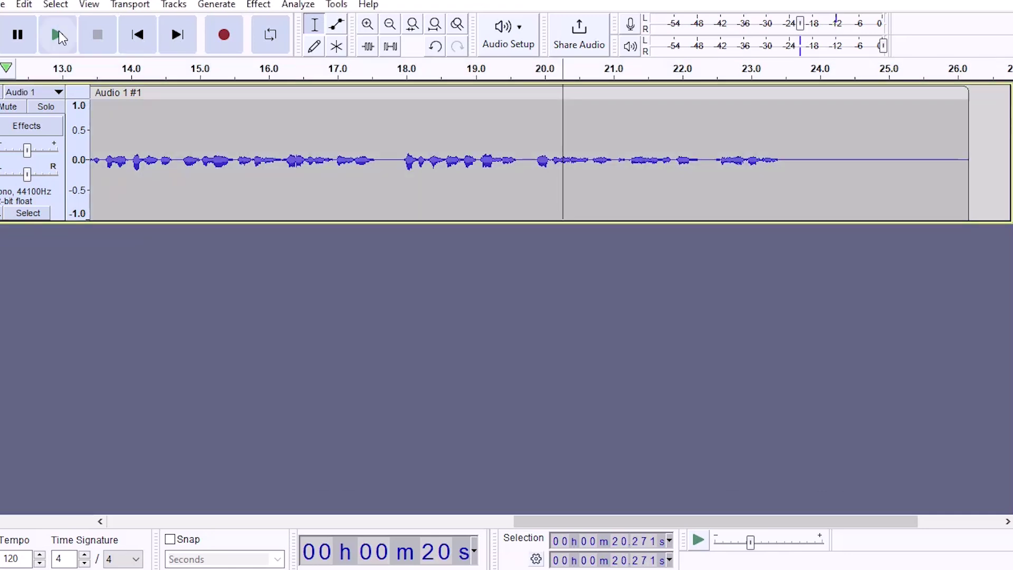
click(57, 34)
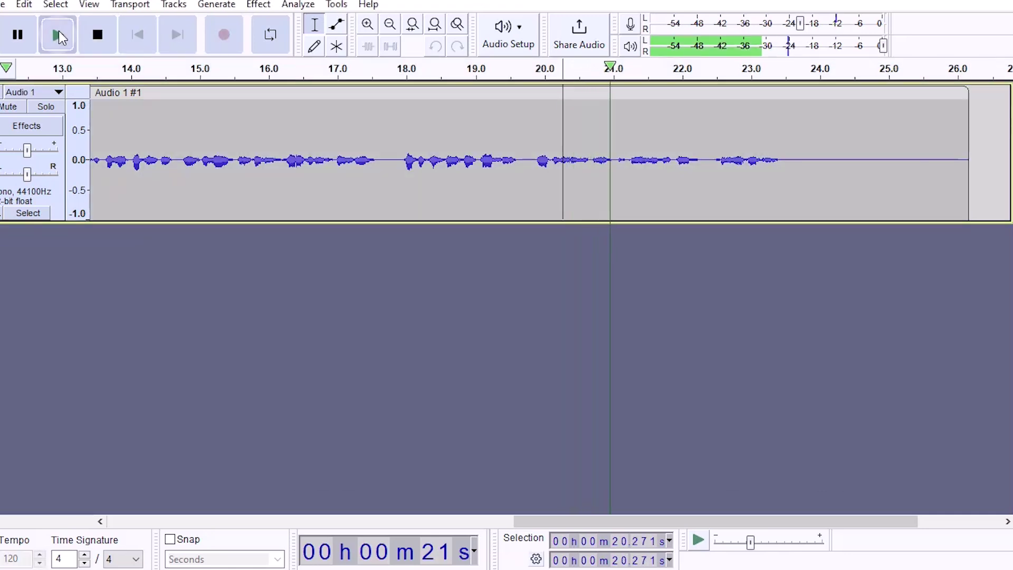
Play the filtered recording from about 14.1 s and pause the playback after listening.
click(136, 132)
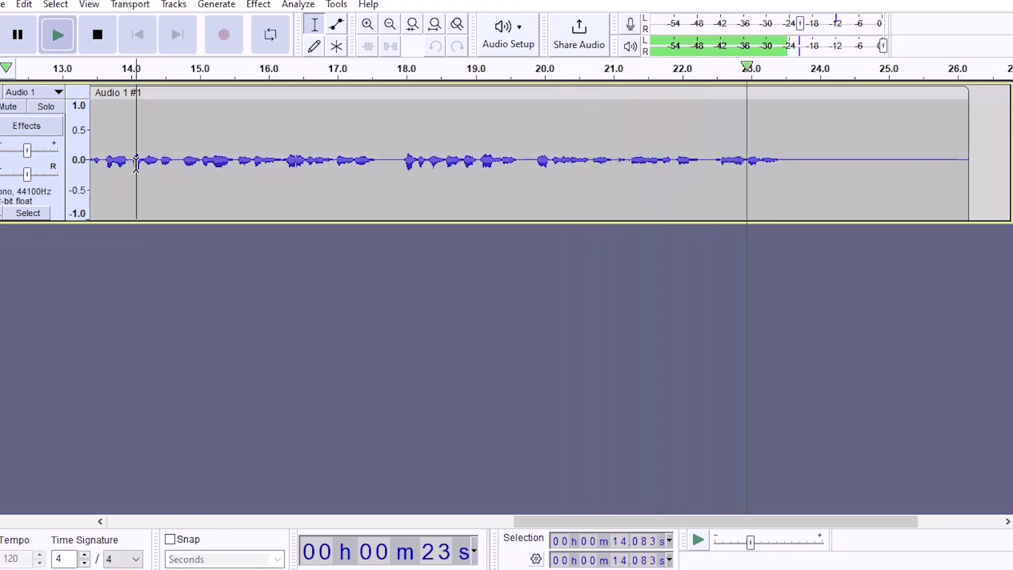
click(58, 37)
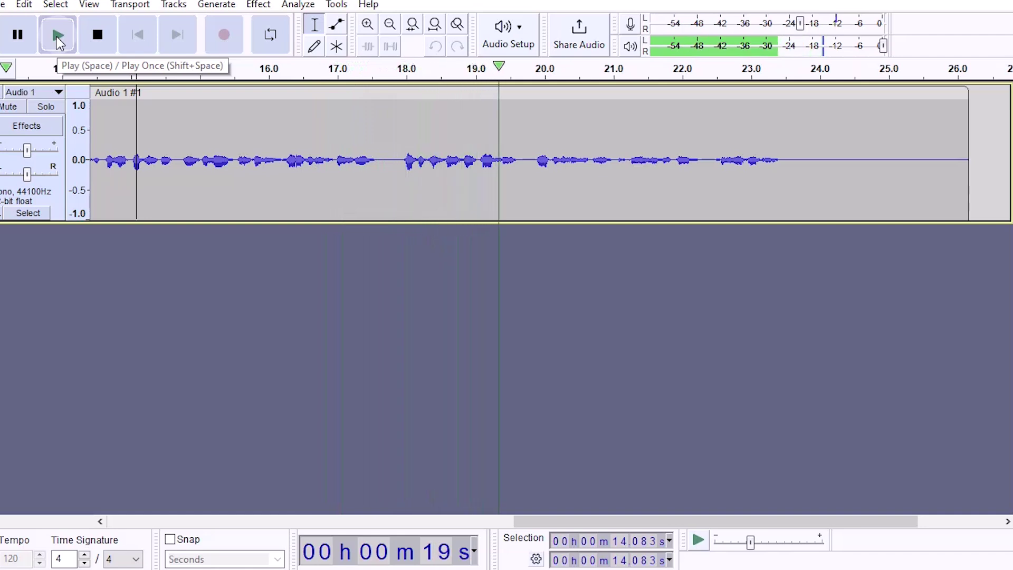
click(17, 38)
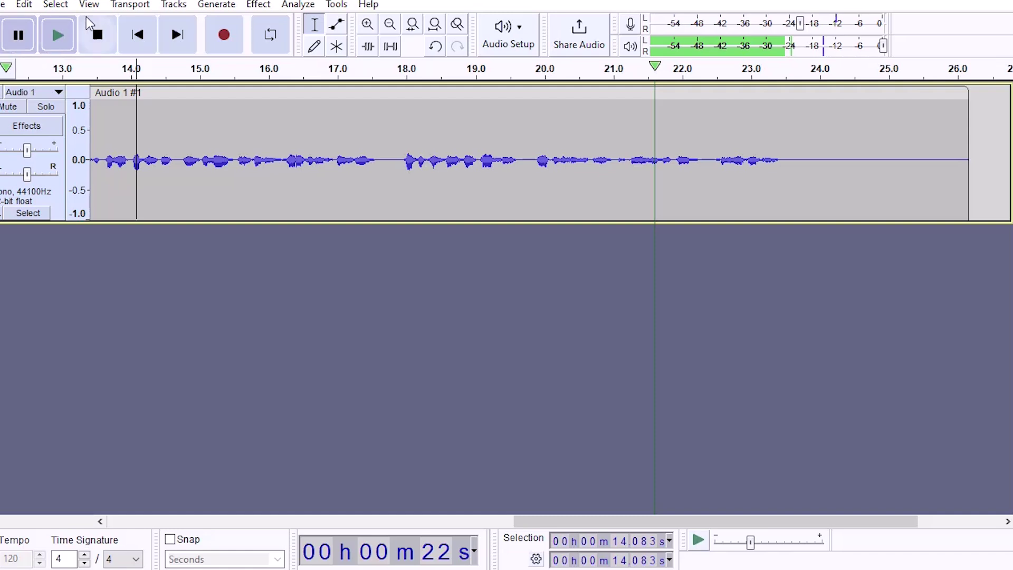
Apply the Compressor effect to the whole track with its default -12 dB threshold and 2:1 ratio, and play back the result.
click(258, 4)
click(198, 158)
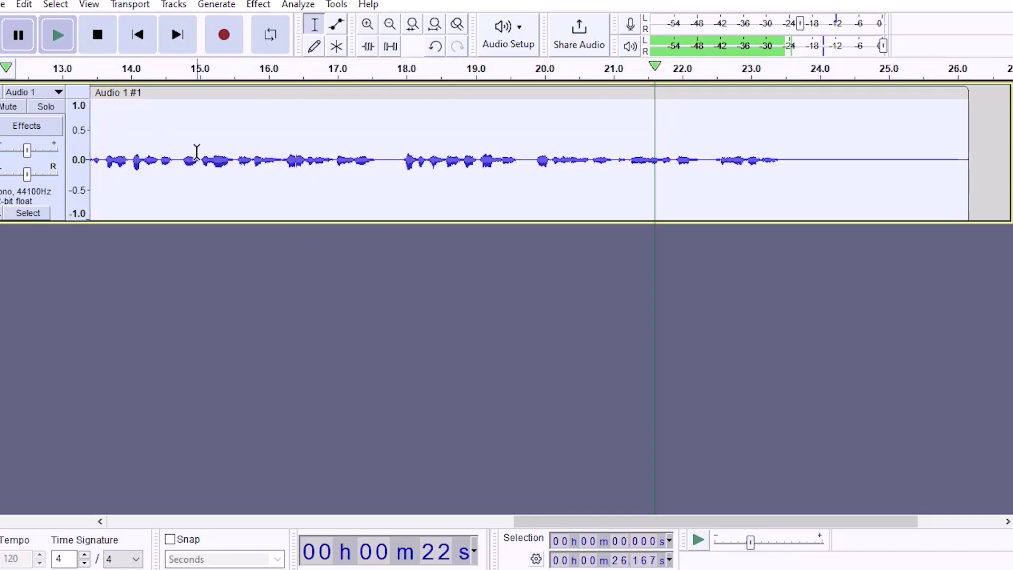
double_click(204, 159)
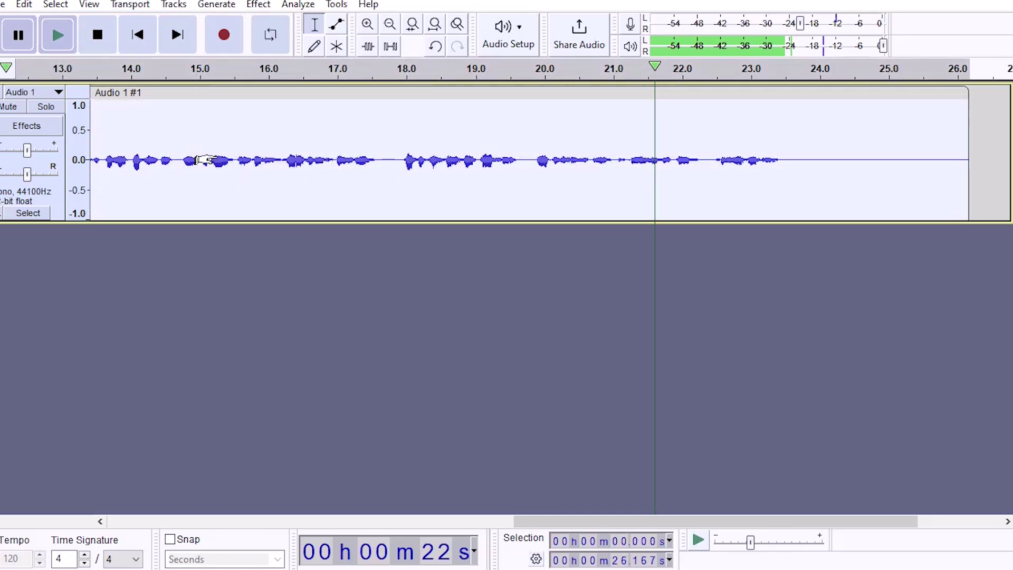
click(260, 5)
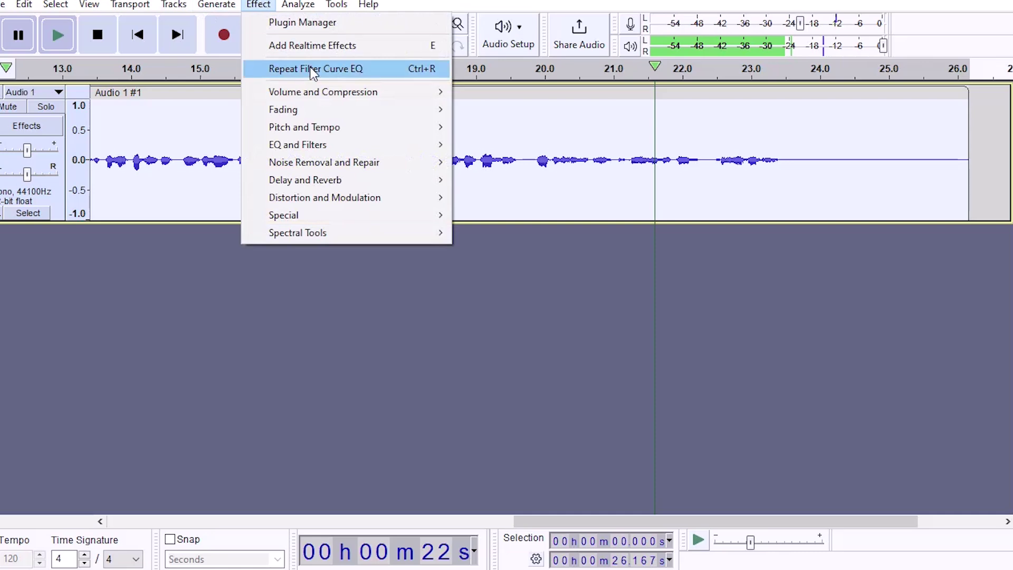
mouse_move(351, 98)
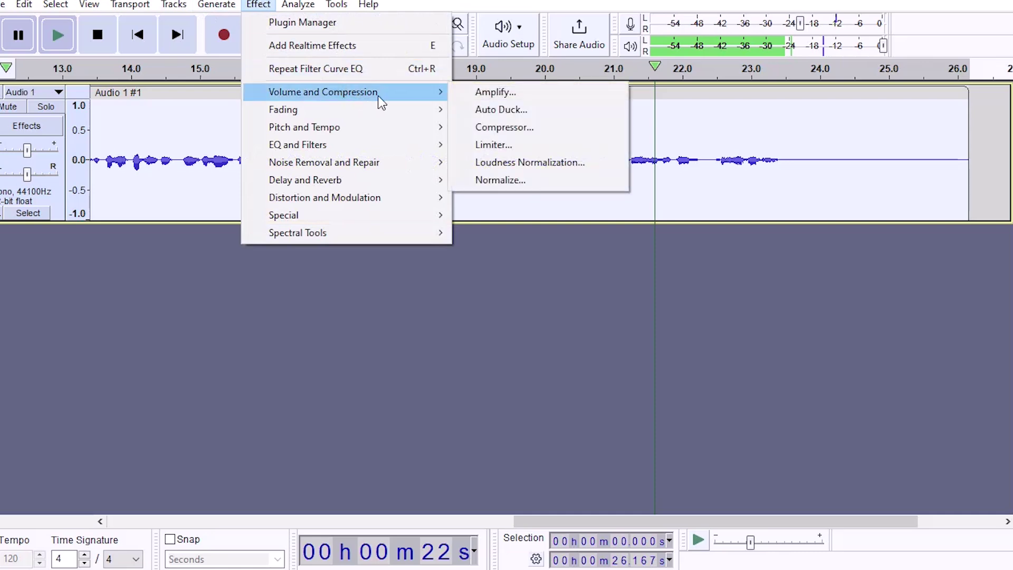
click(499, 128)
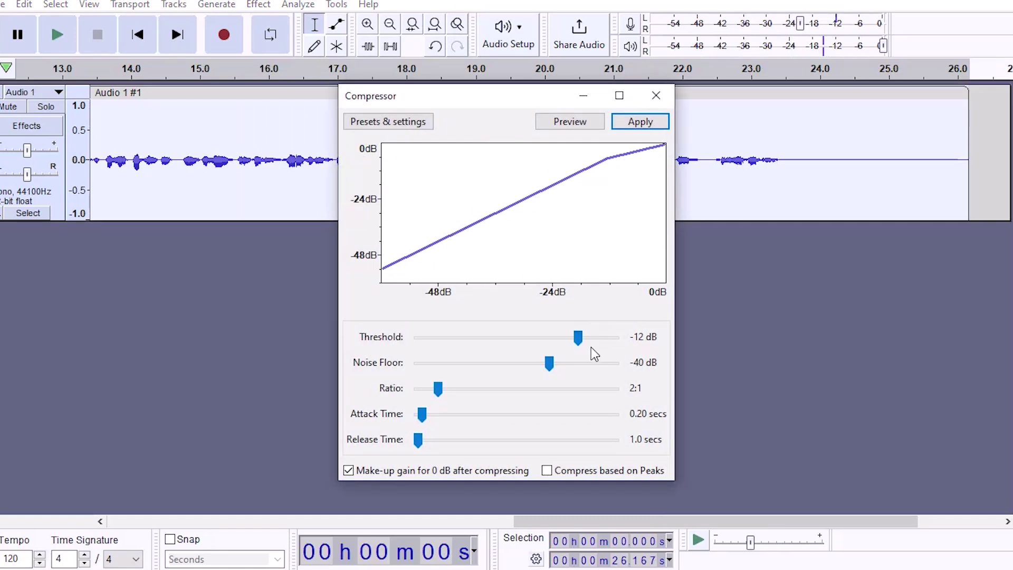
click(645, 122)
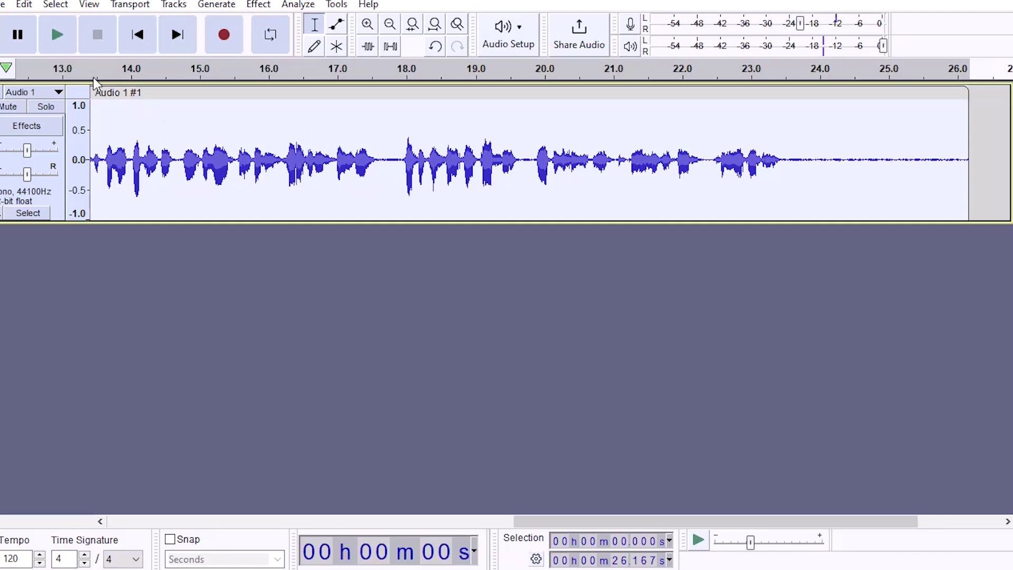
click(60, 42)
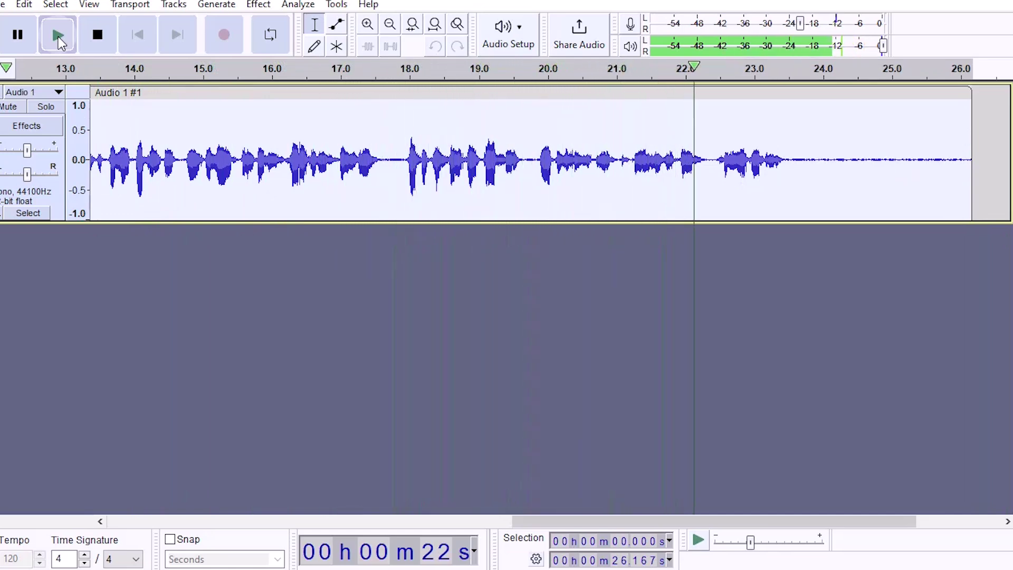
click(59, 35)
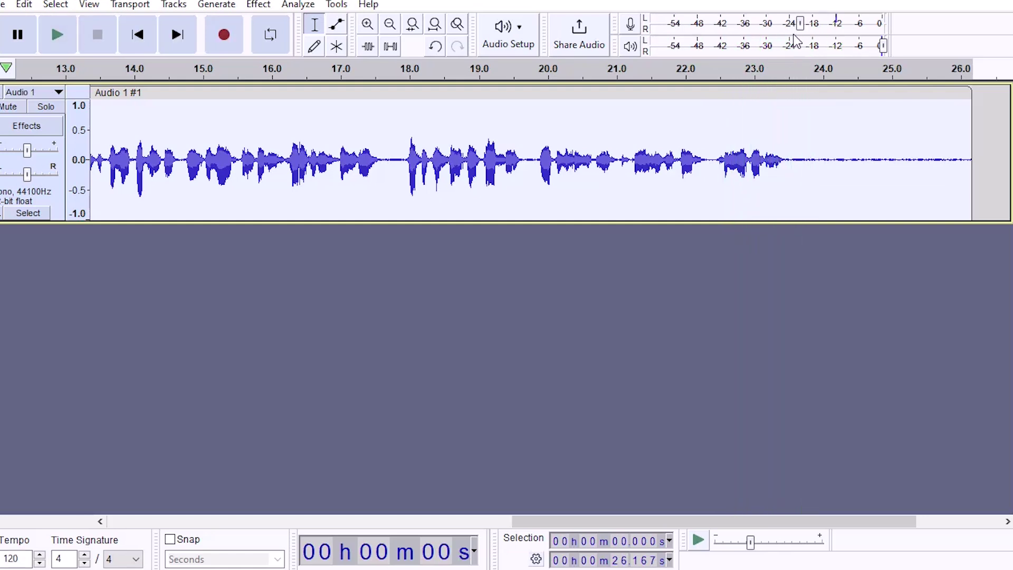